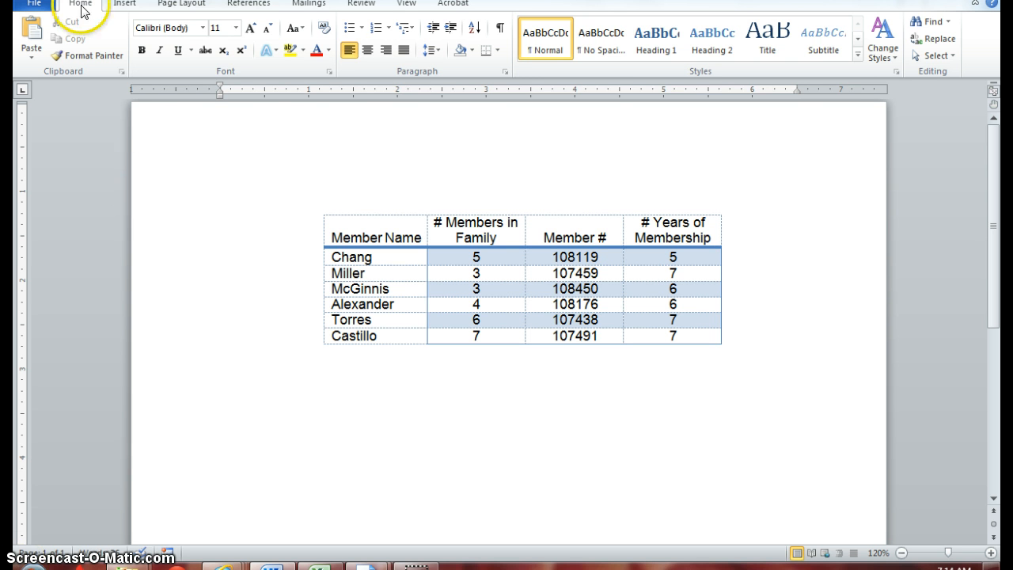
- Save a copy of the document as Members2 in the Lesson 15 folder
left_click(34, 4)
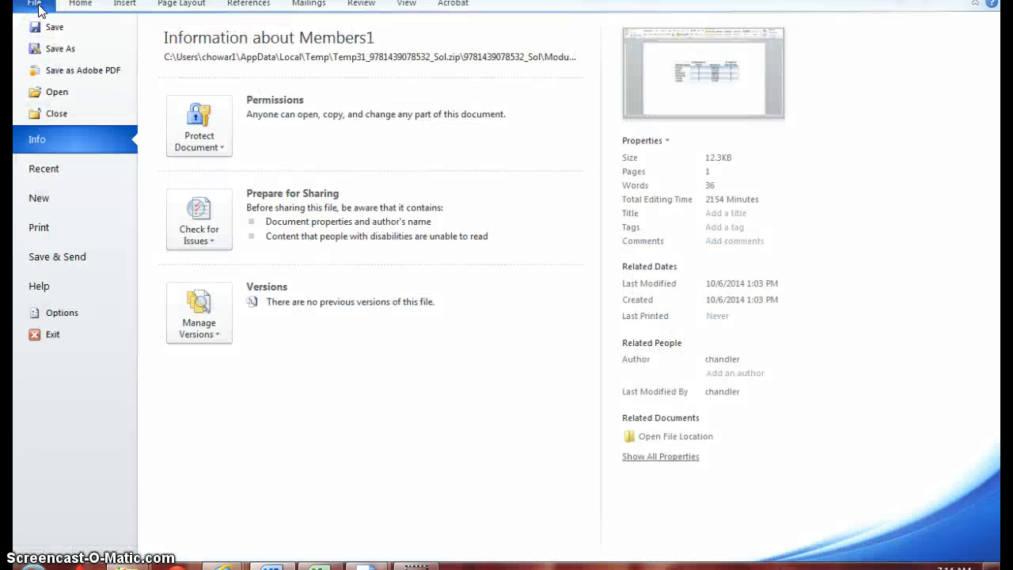
left_click(44, 49)
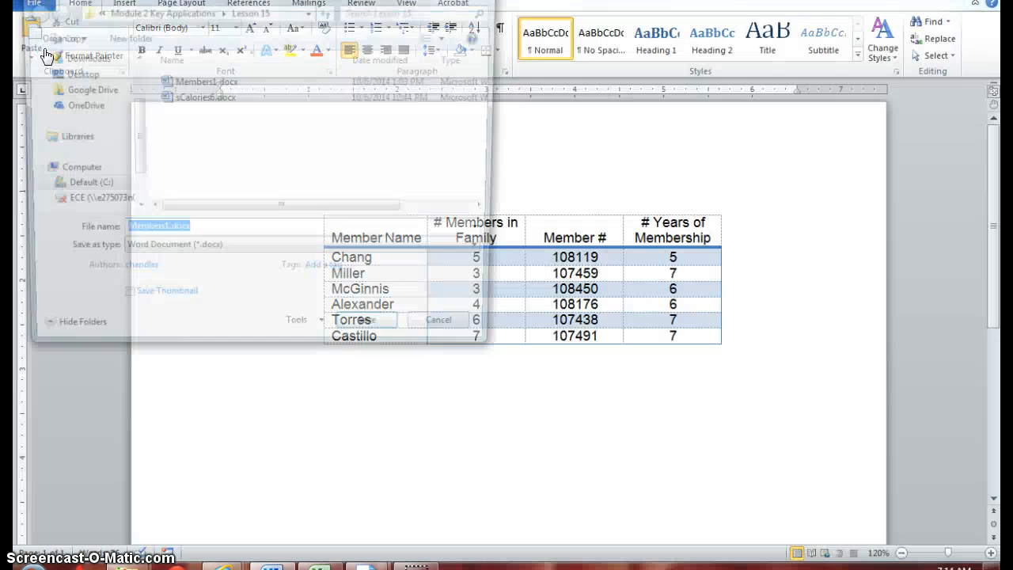
key("End")
key("BackSpace")
key("BackSpace")
key("BackSpace")
key("BackSpace")
key("BackSpace")
key("BackSpace")
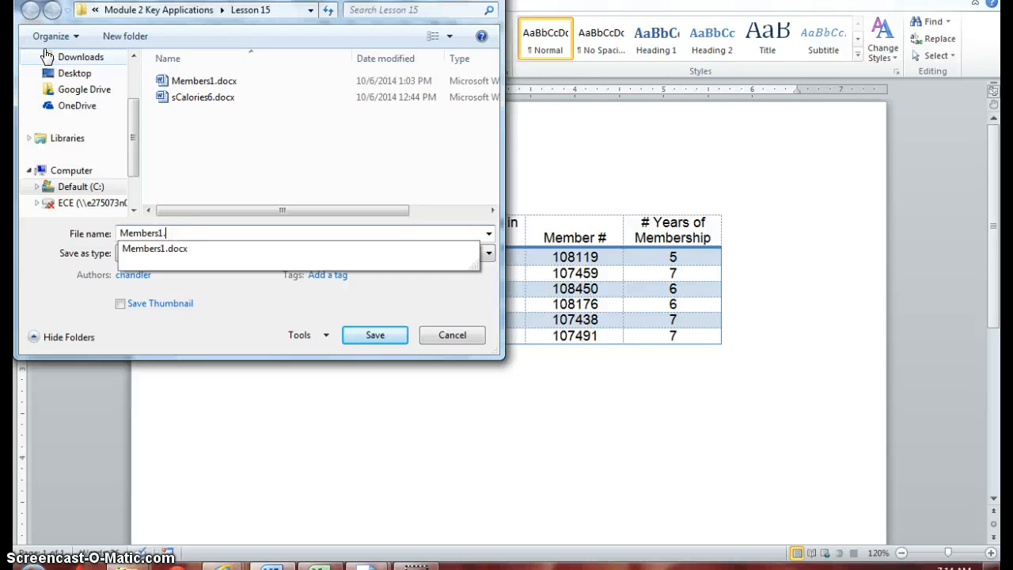
type("2")
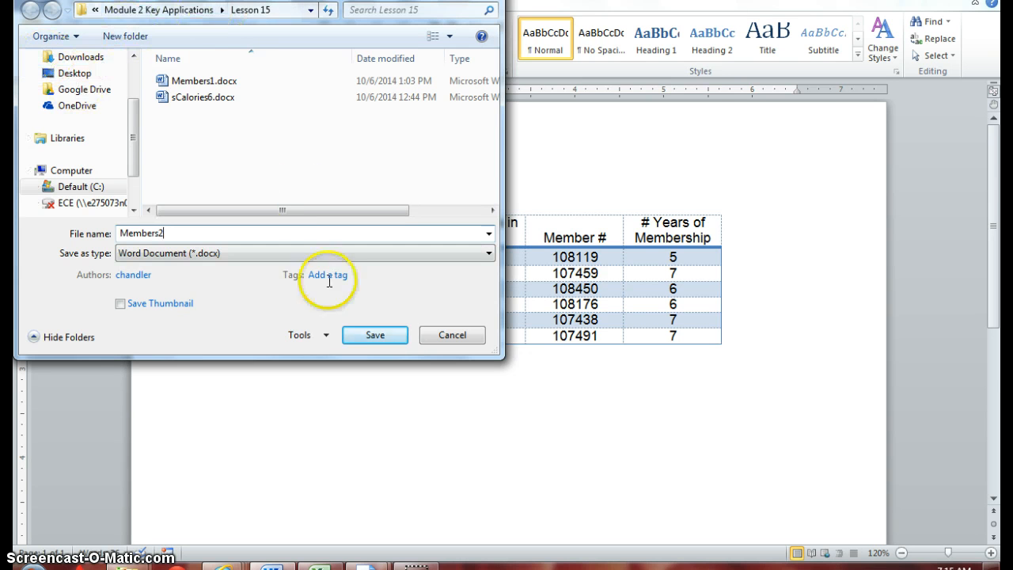
left_click(362, 332)
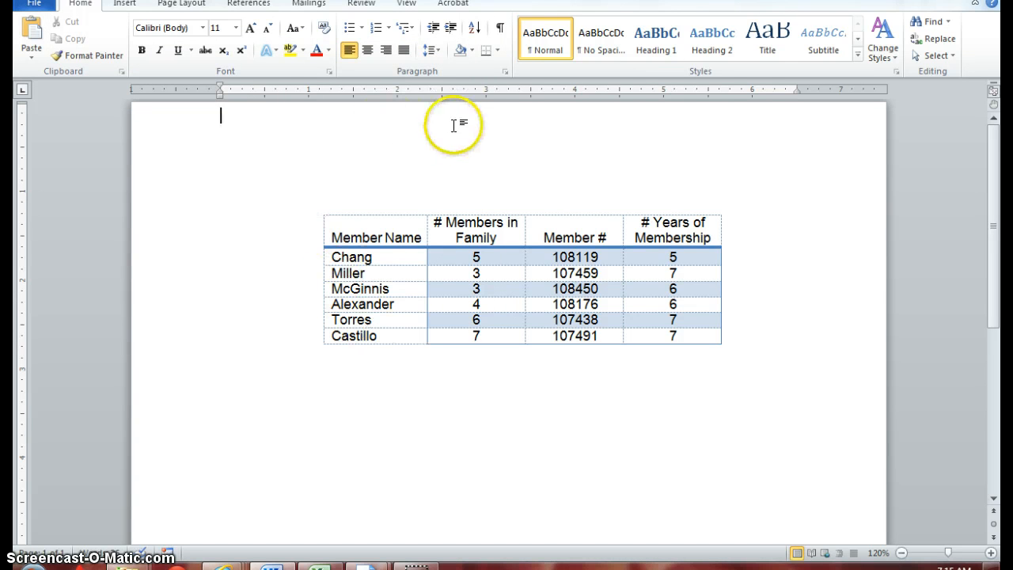
- Move the whole table to the lower-right part of the page and back up near the top center
left_click(487, 257)
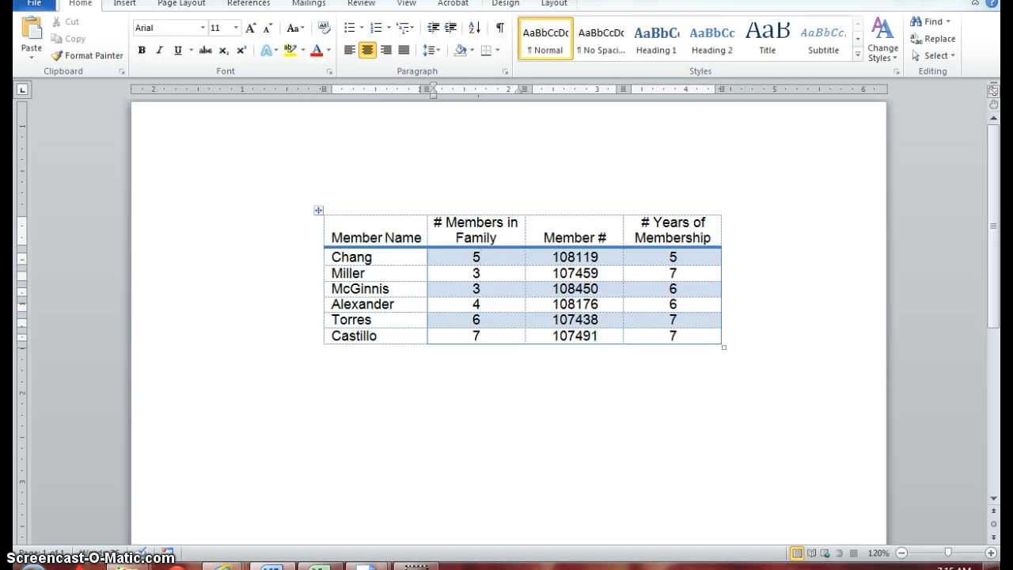
left_click(554, 4)
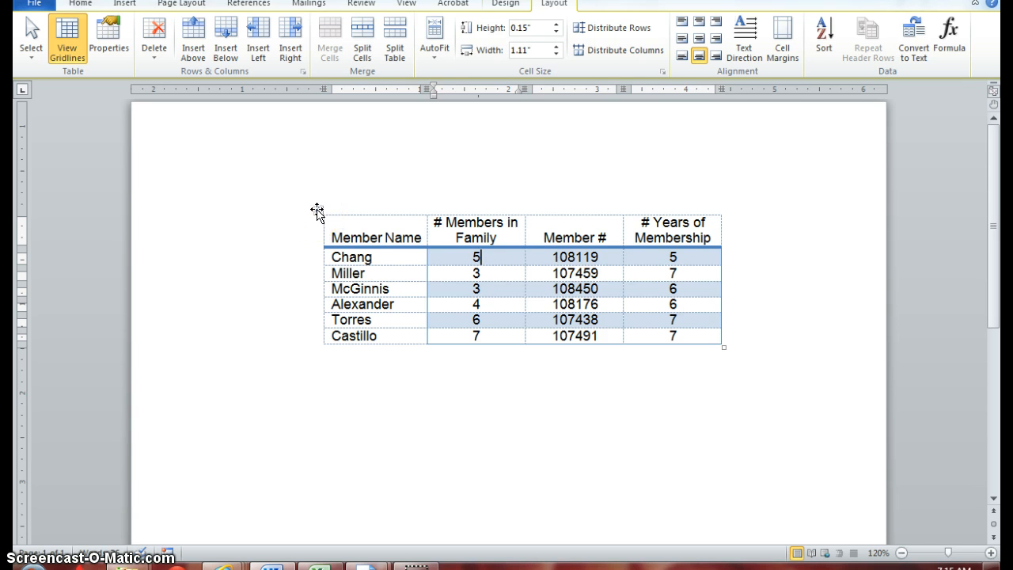
left_click(317, 210)
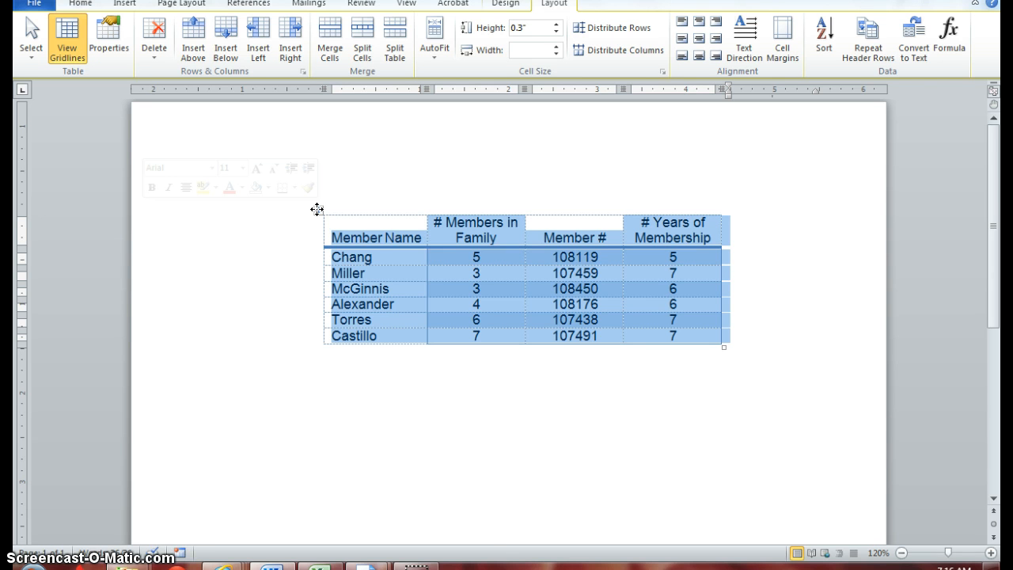
left_click(316, 209)
left_click_drag(317, 209, 452, 374)
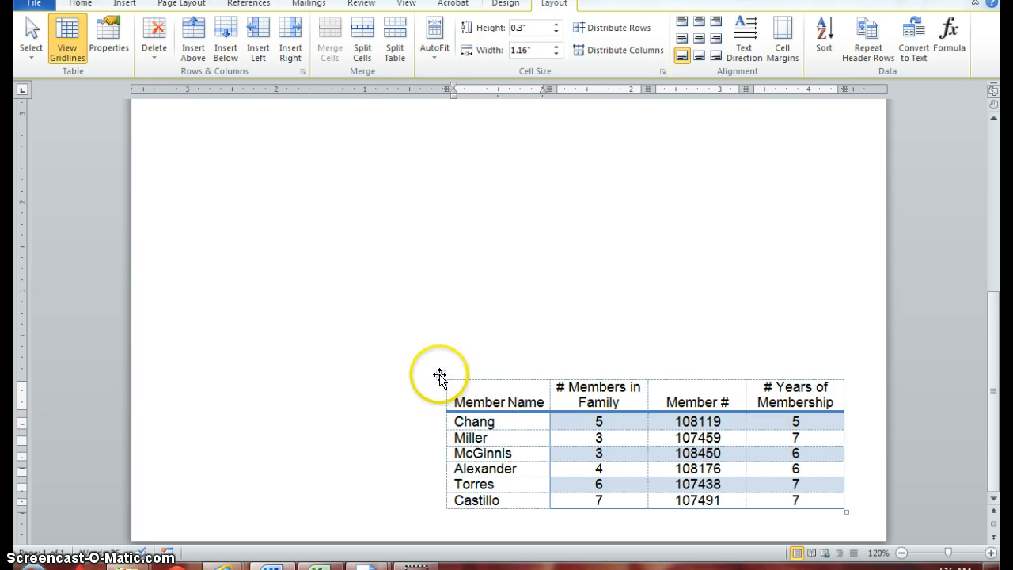
left_click(439, 374)
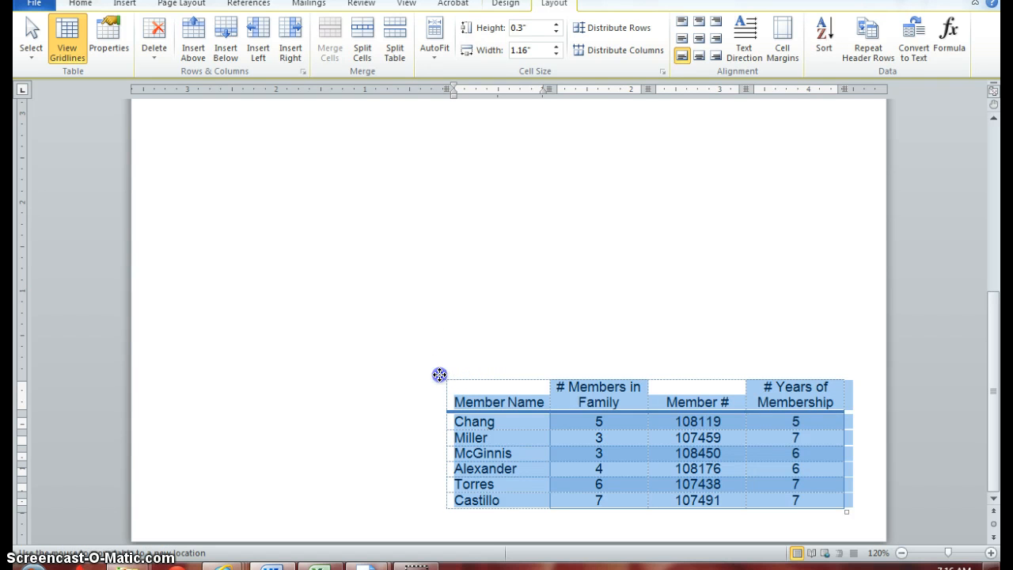
left_click_drag(439, 375, 288, 174)
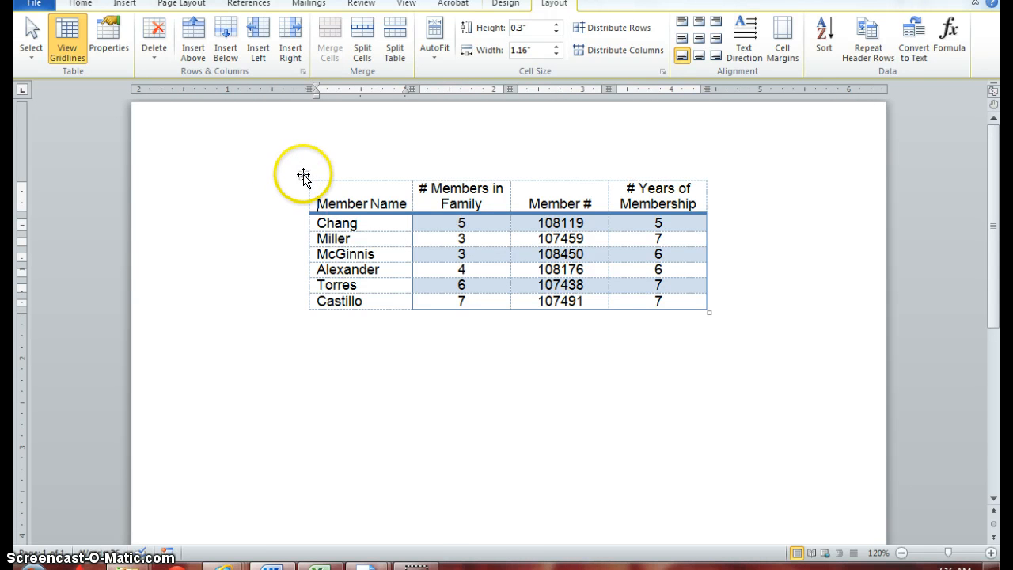
- Center the whole table horizontally on the page, after trying left and right alignment
left_click(302, 175)
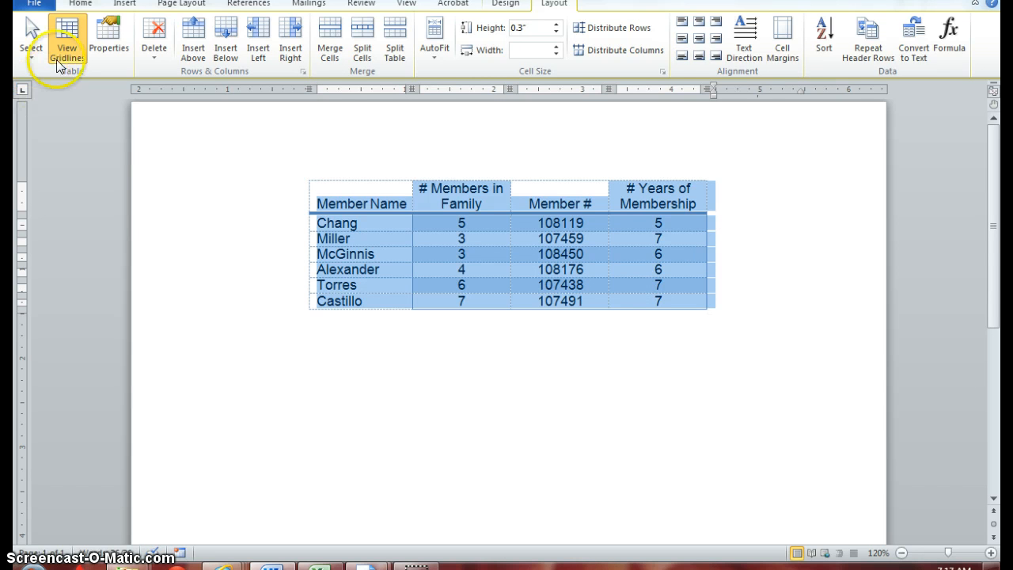
left_click(80, 4)
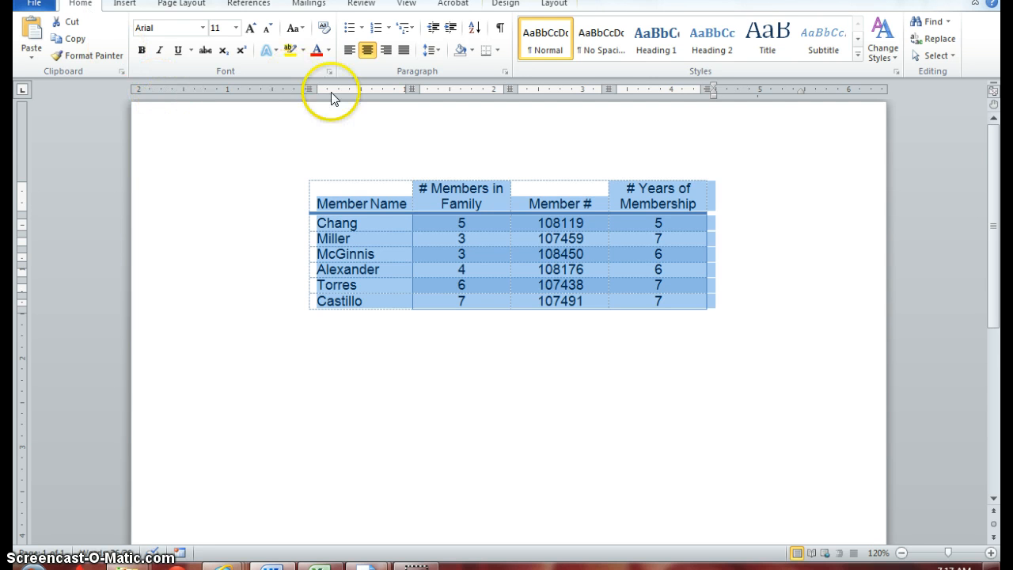
left_click(349, 50)
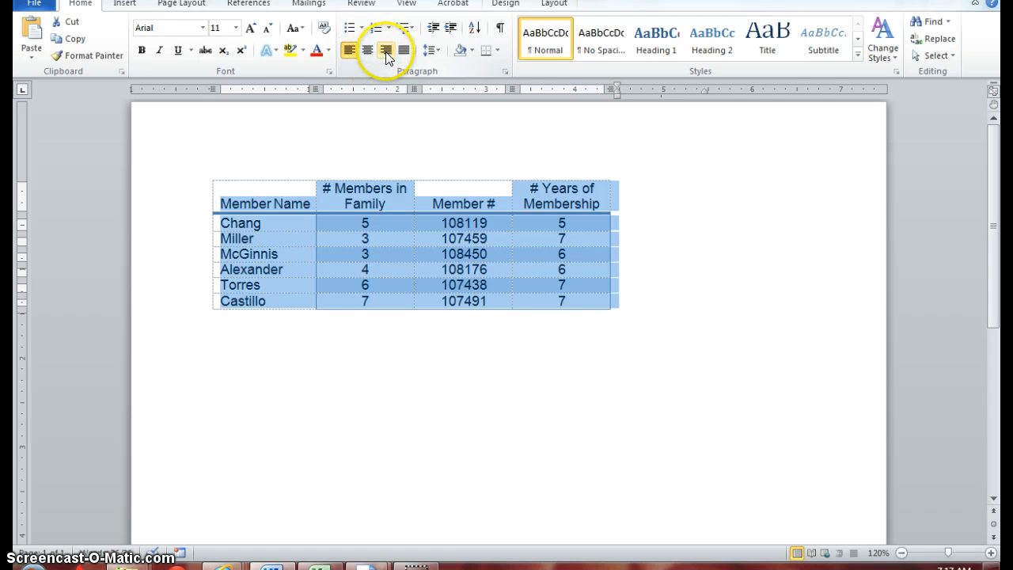
left_click(386, 51)
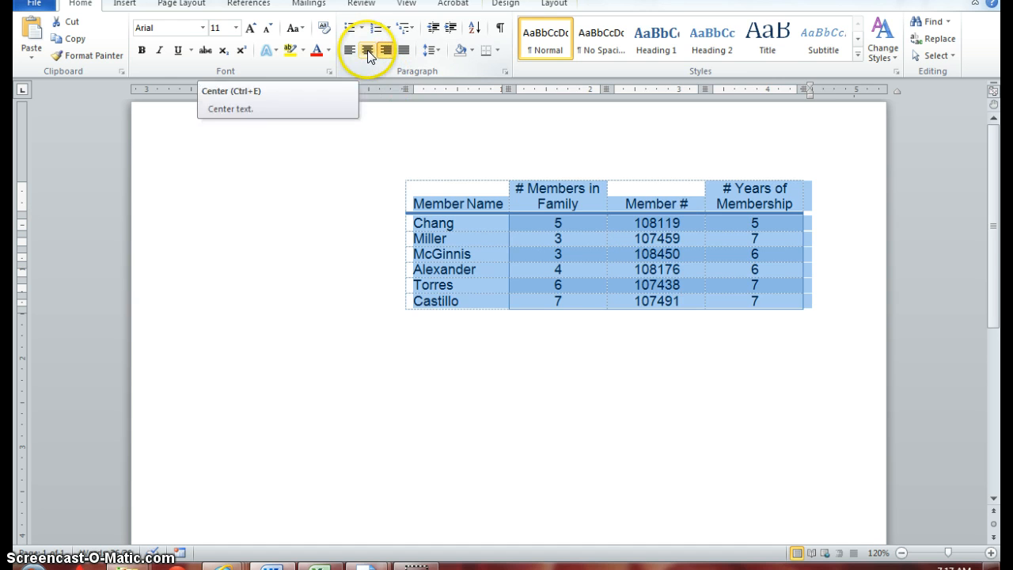
left_click(367, 50)
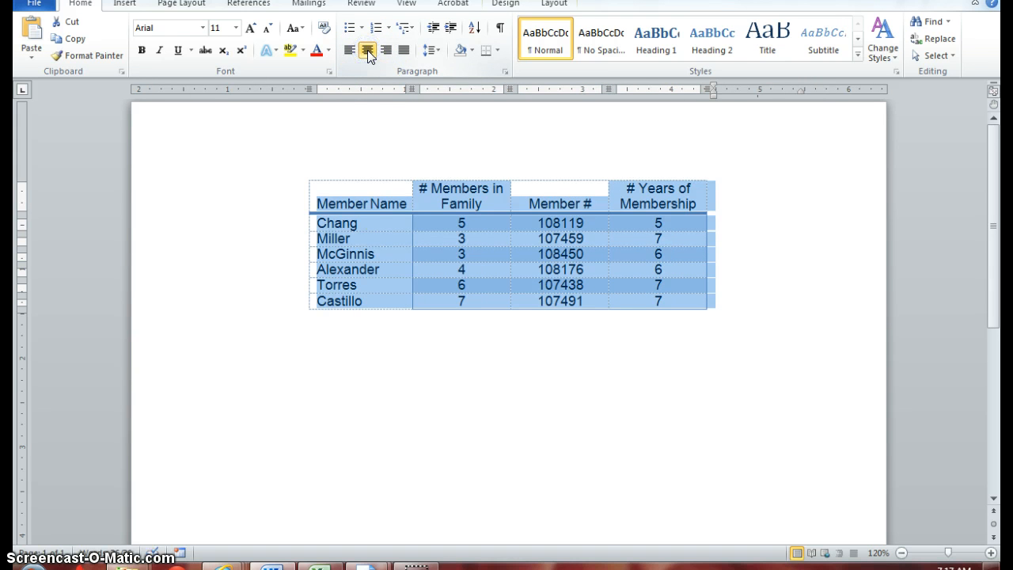
left_click(409, 438)
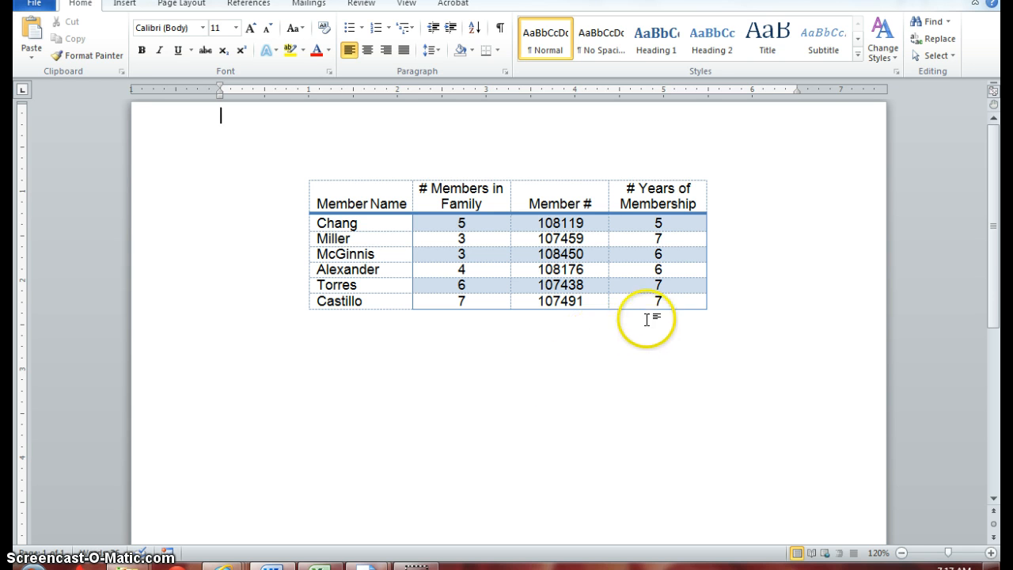
- Enlarge the whole table to about 82% of the text width, with a header row about 0.64" high
mouse_move(697, 308)
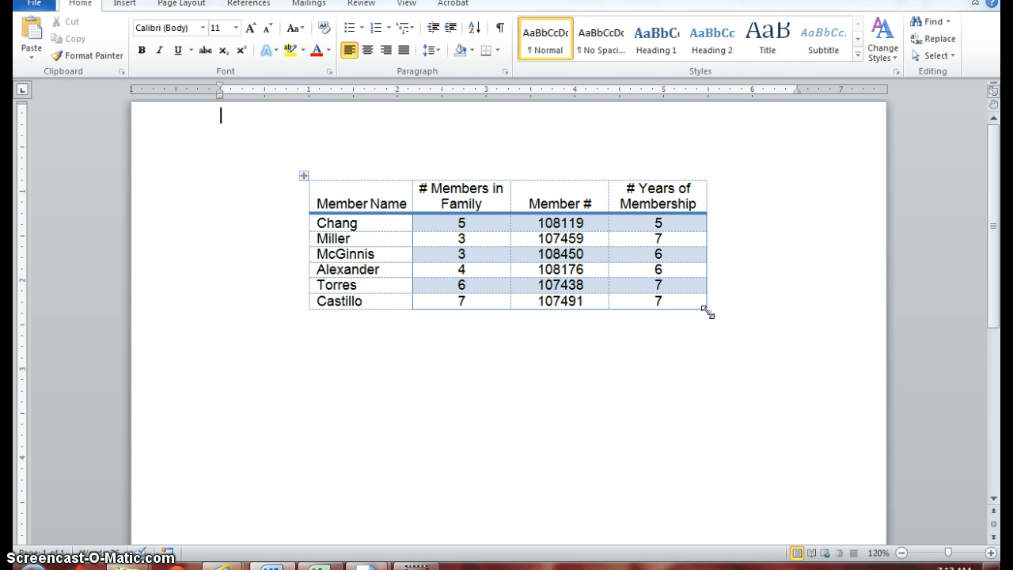
left_click_drag(707, 313, 722, 326)
left_click_drag(722, 327, 792, 409)
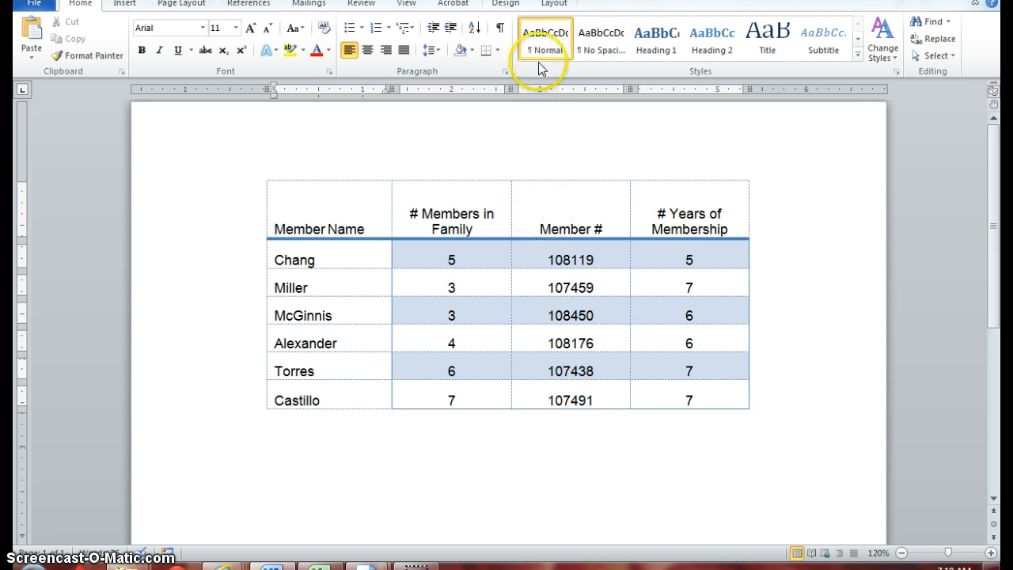
- In the table properties, choose Around text wrapping and vertically center the contents of the Member Name header cell
left_click(554, 5)
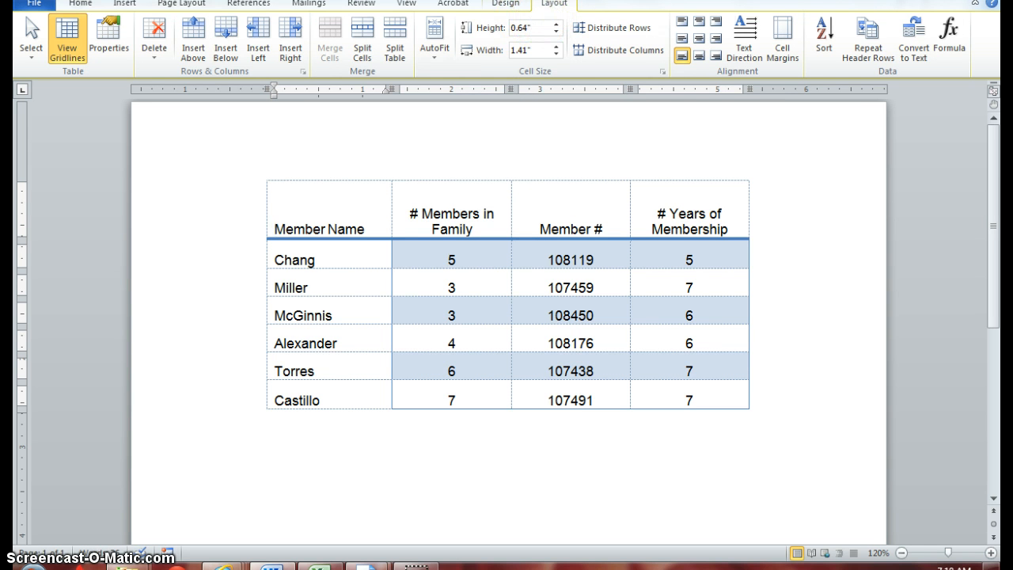
left_click(105, 33)
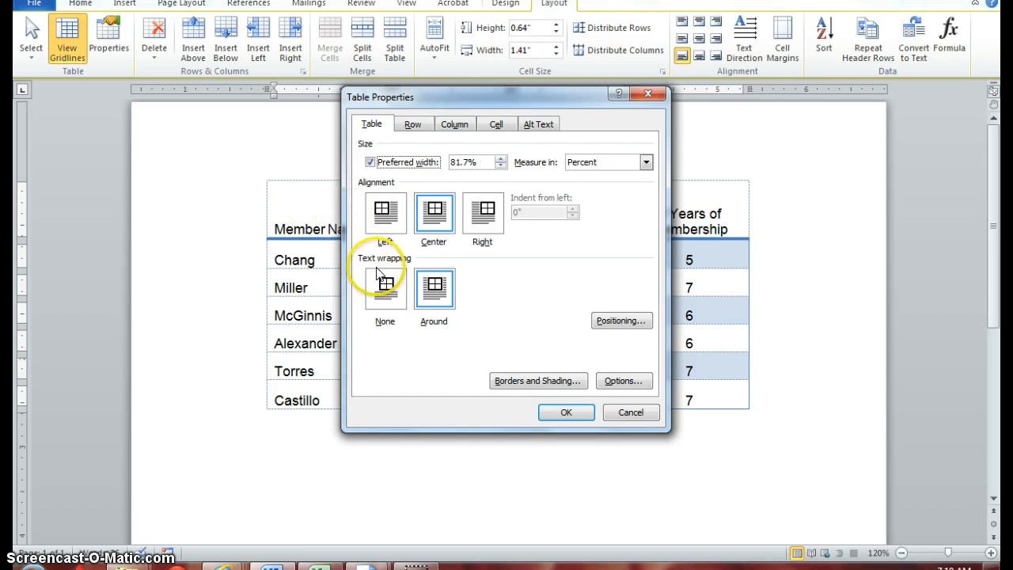
left_click(436, 294)
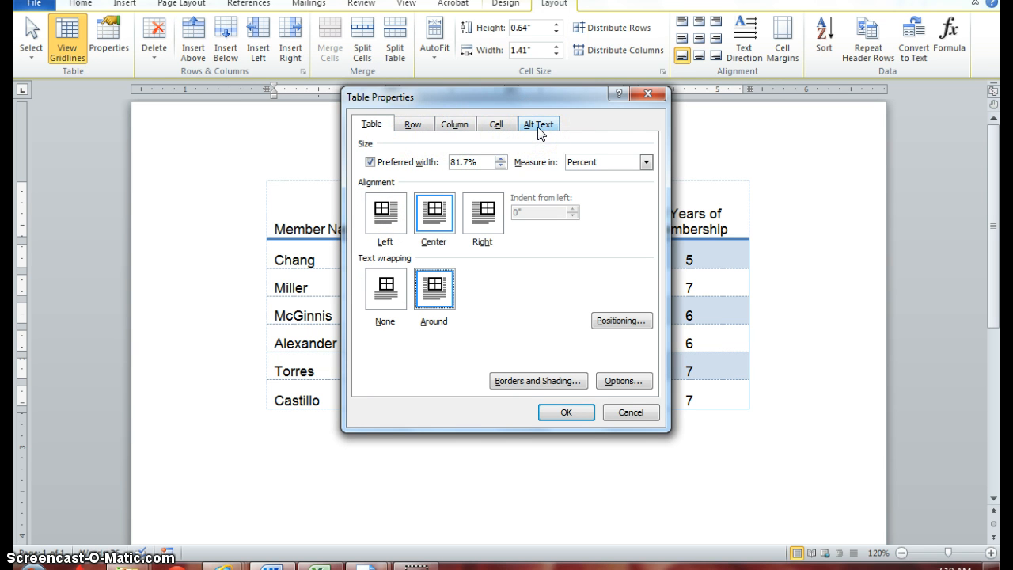
left_click(412, 126)
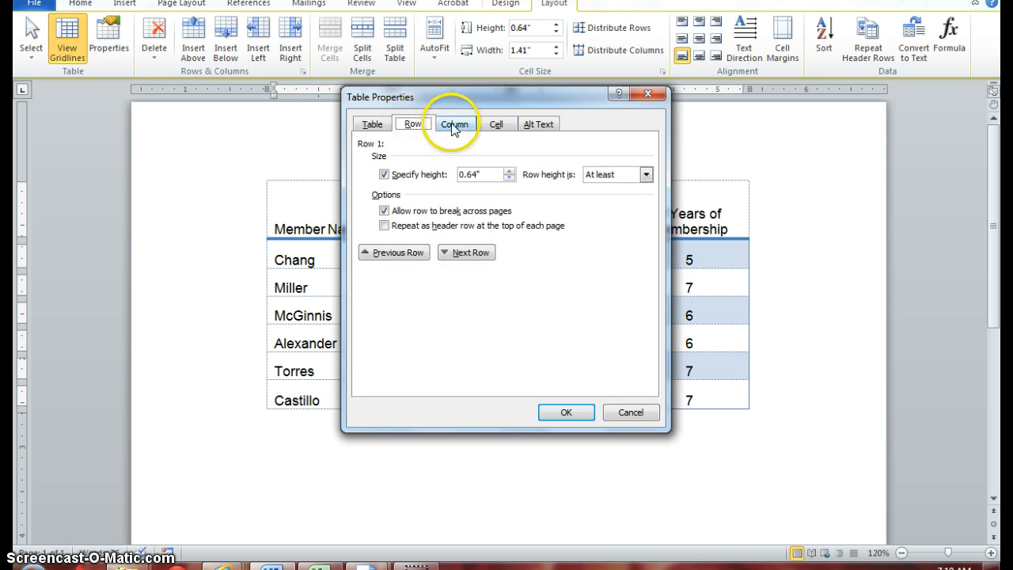
left_click(455, 127)
left_click(495, 126)
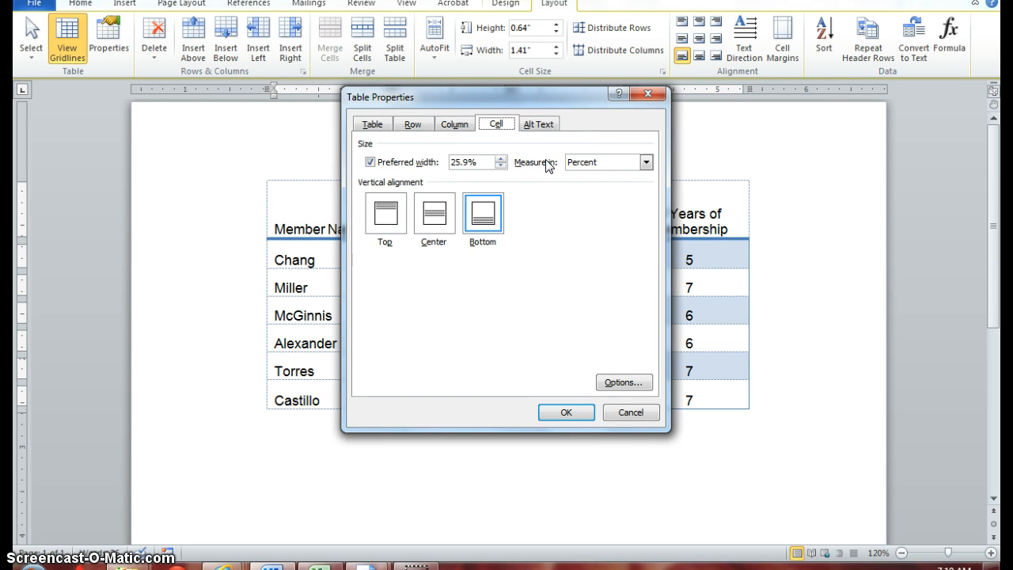
left_click(434, 214)
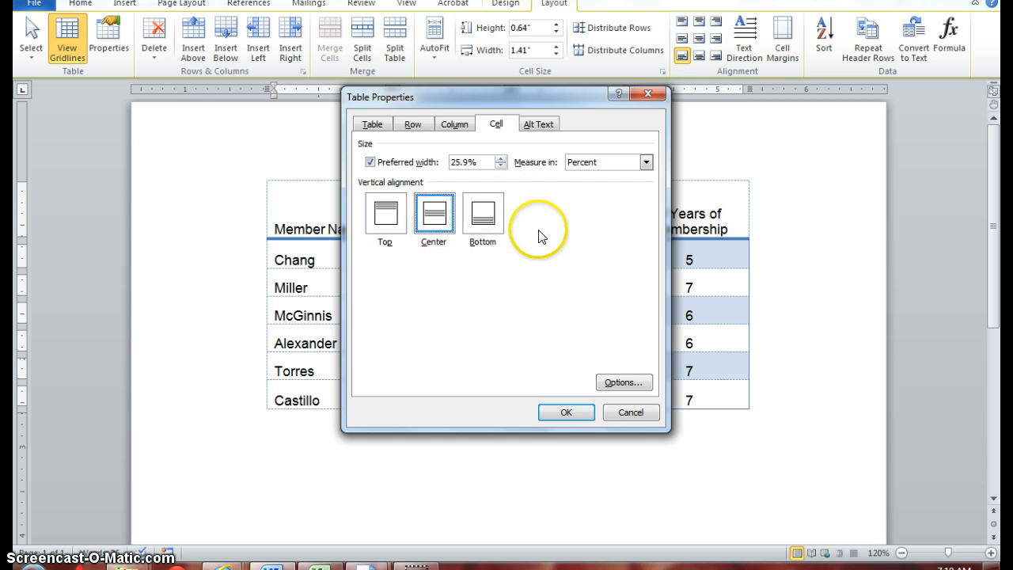
left_click(572, 412)
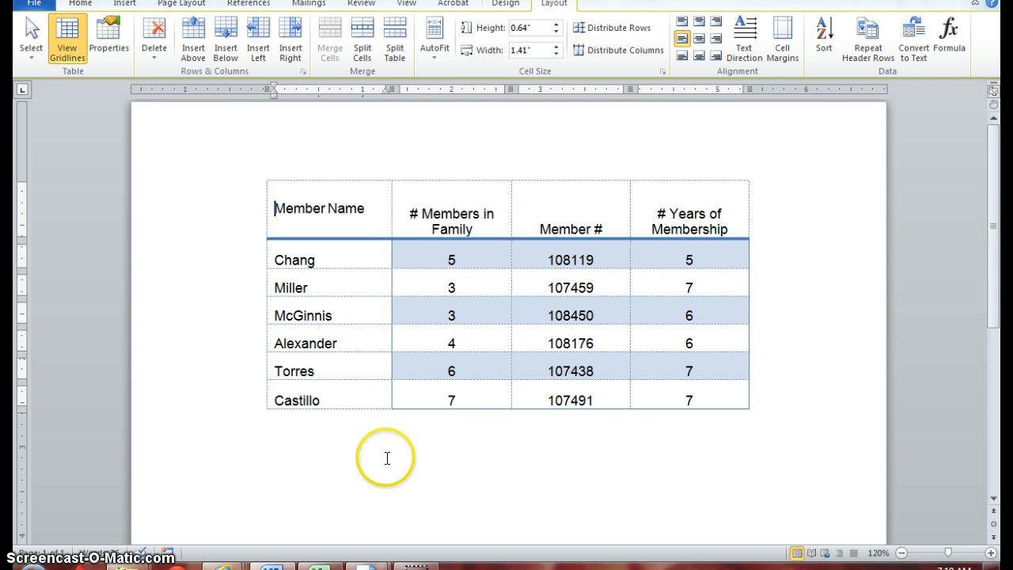
- Reapply Center vertical alignment to the Member Name cell and Around text wrapping to the table in the table properties
left_click(113, 30)
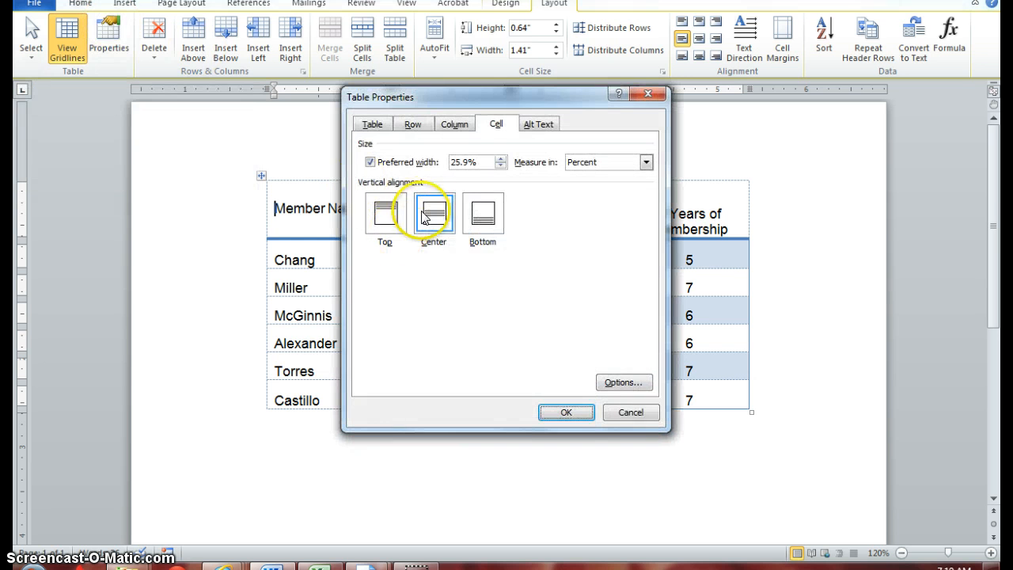
left_click(434, 227)
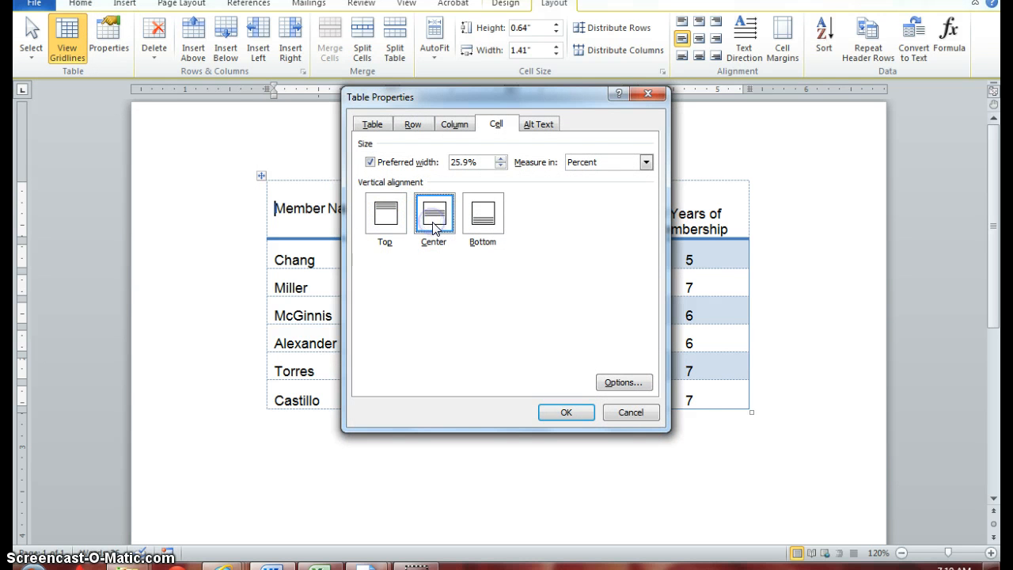
left_click(372, 124)
left_click(434, 291)
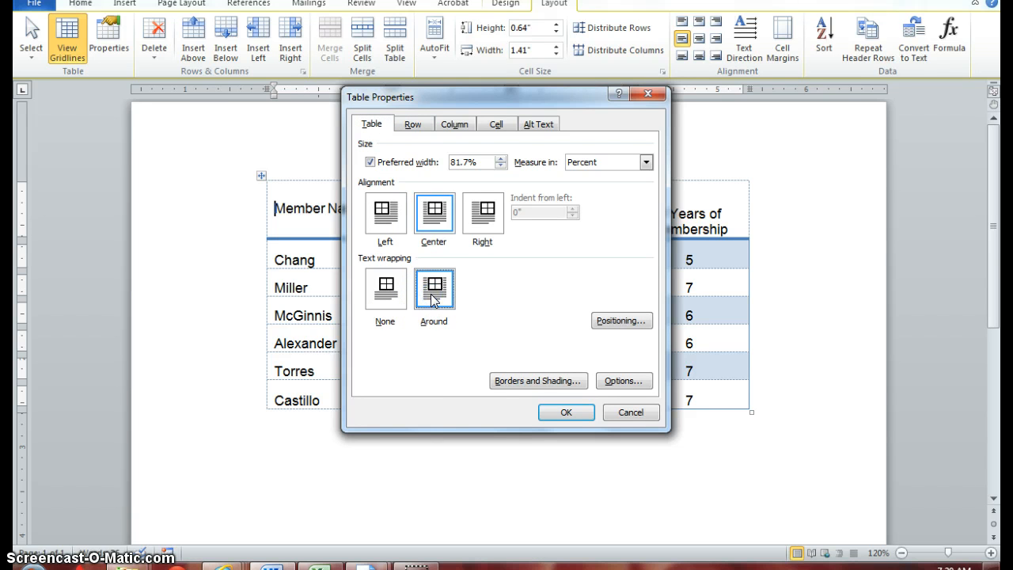
left_click(559, 412)
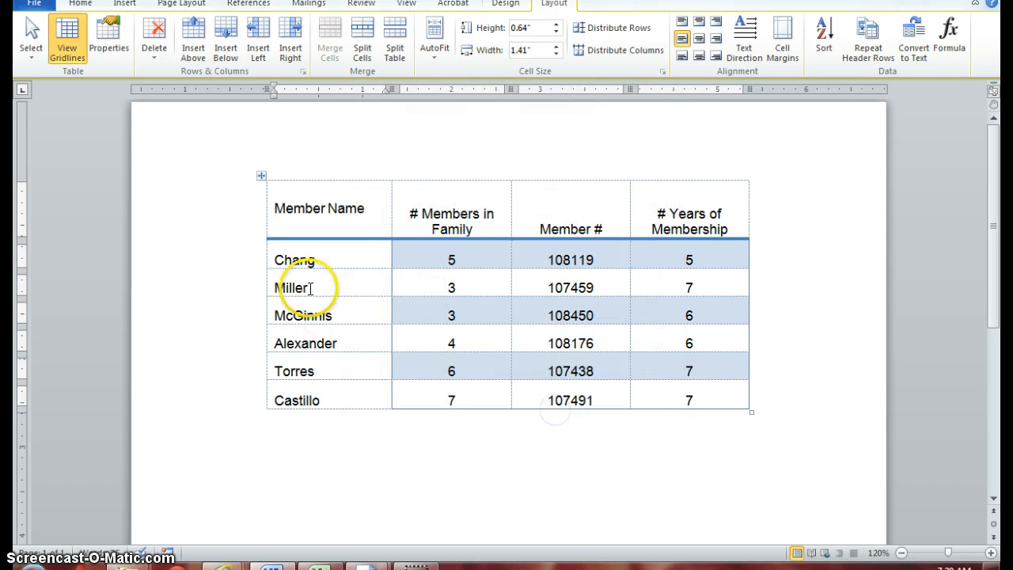
- Nudge the whole table slightly upward on the page
left_click(260, 176)
mouse_move(259, 175)
left_mouse_down()
mouse_move(226, 251)
mouse_move(297, 190)
mouse_move(199, 277)
mouse_move(294, 135)
mouse_move(263, 272)
mouse_move(230, 169)
mouse_move(255, 172)
left_mouse_up()
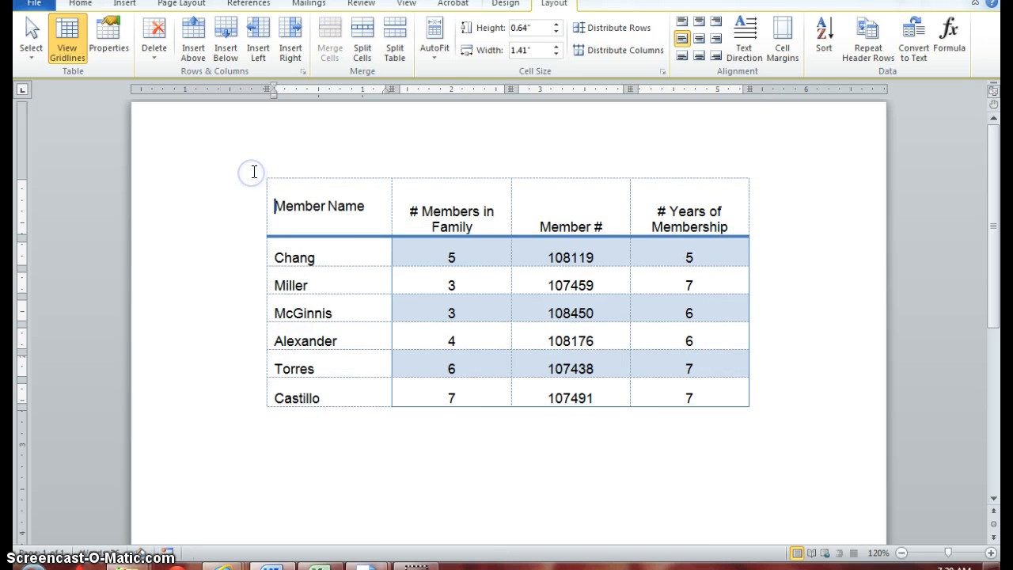
left_click(508, 403)
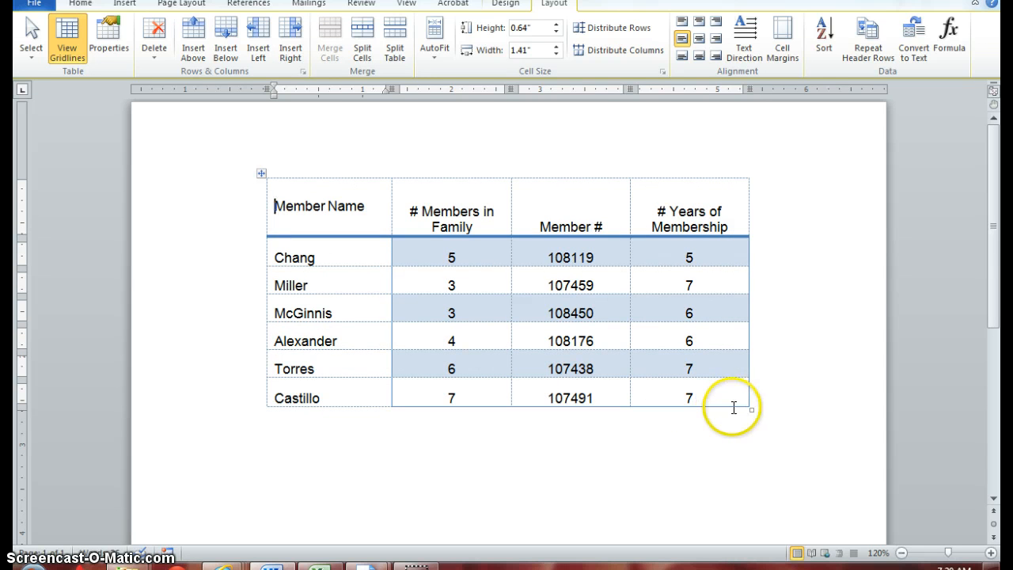
- Select all cells of the membership table
key("ctrl+a")
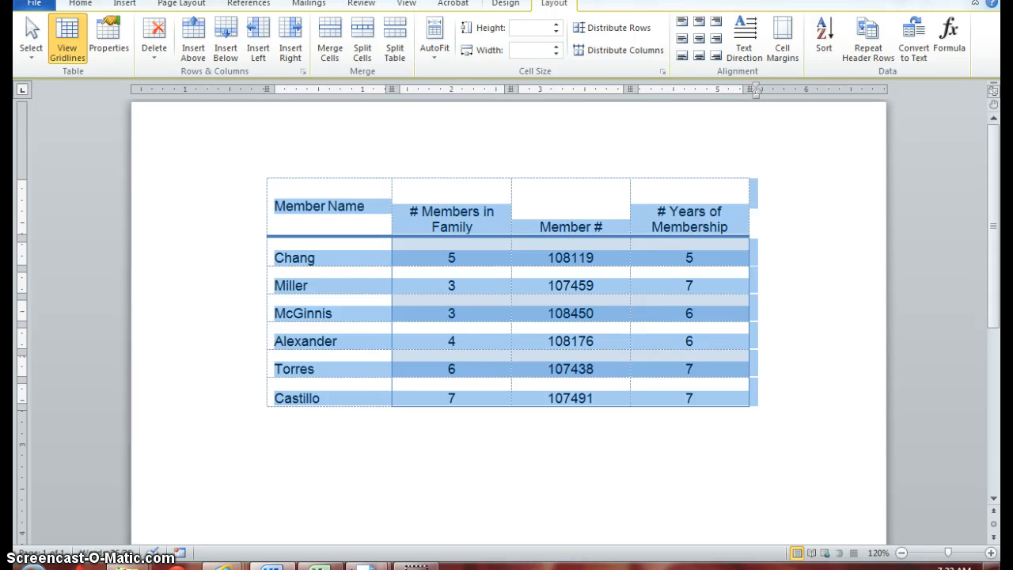
left_click(181, 554)
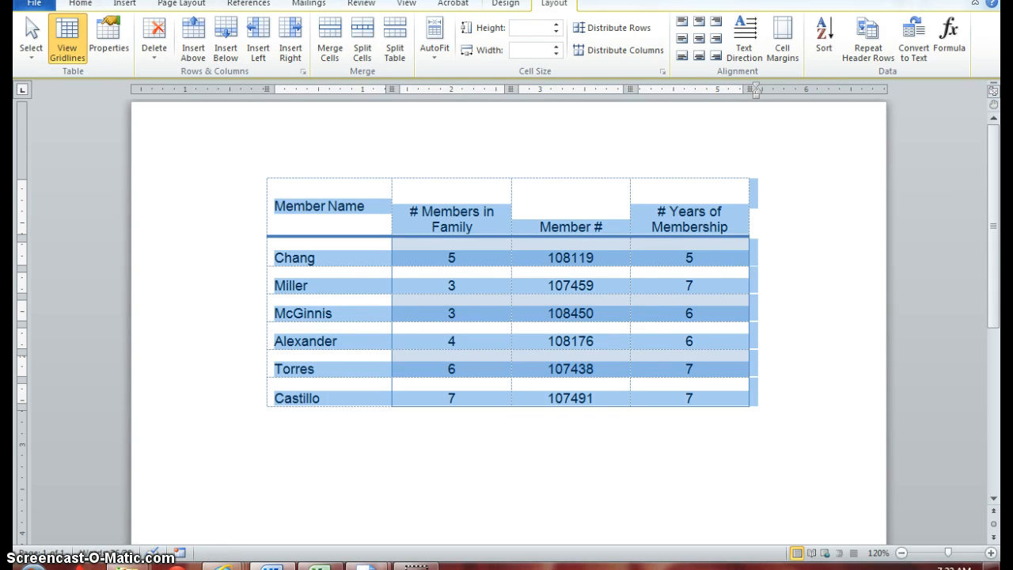